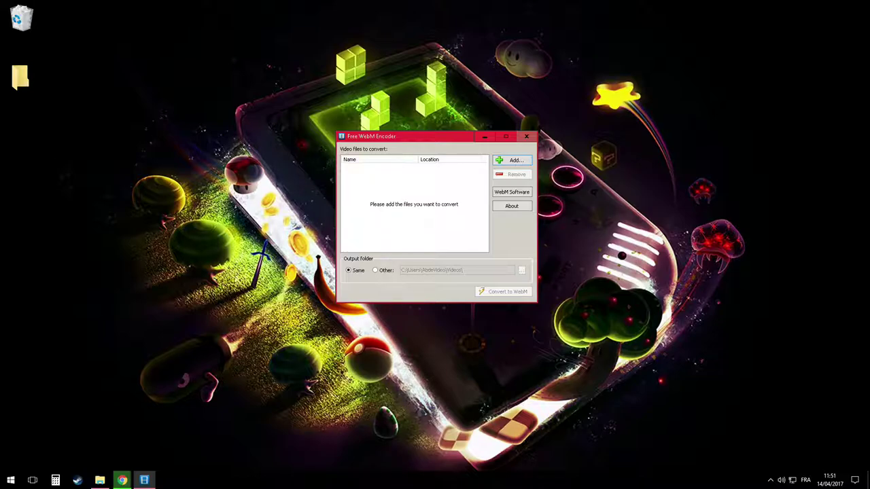
pyautogui.moveTo(435, 137); pyautogui.dragTo(423, 150)
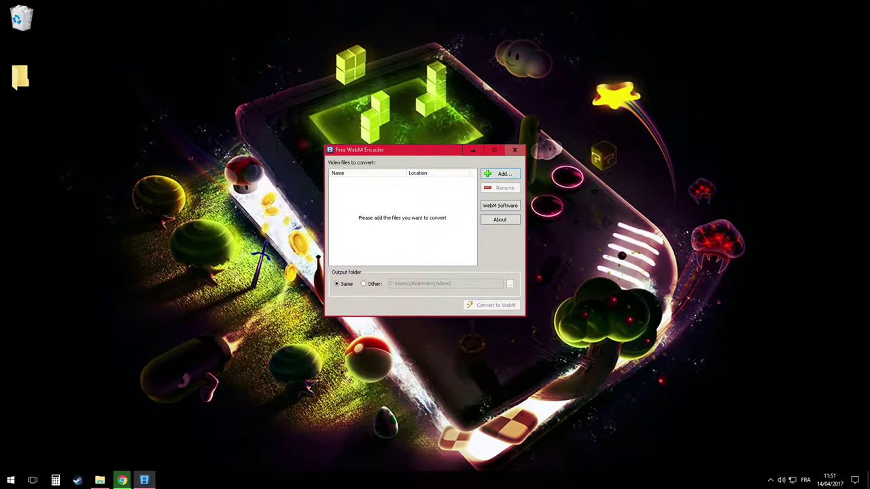
pyautogui.click(99, 480)
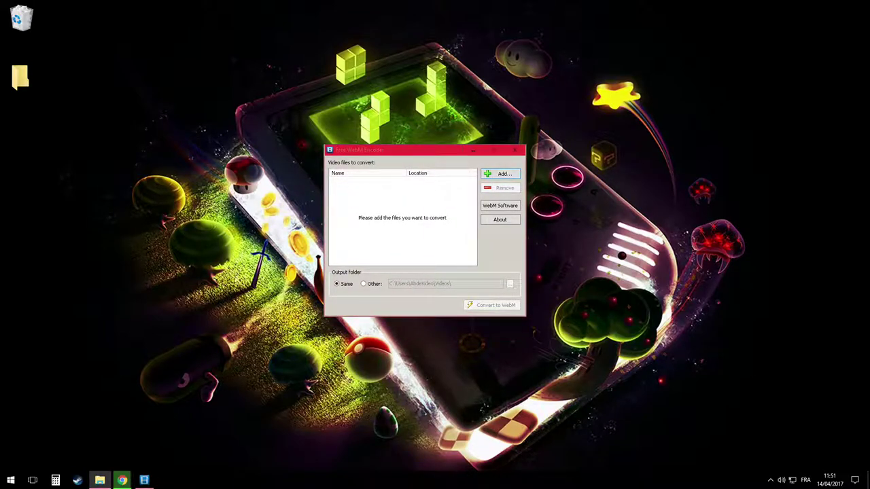
pyautogui.hotkey('alt', 'Tab')
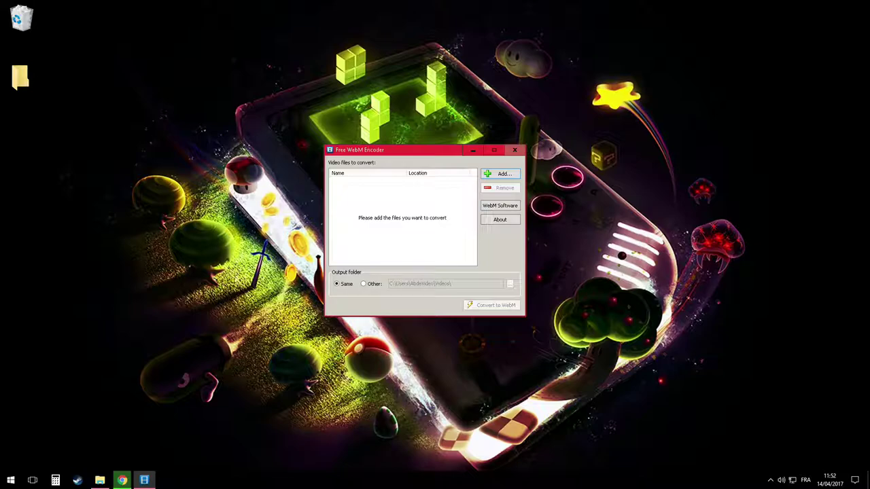
pyautogui.click(501, 173)
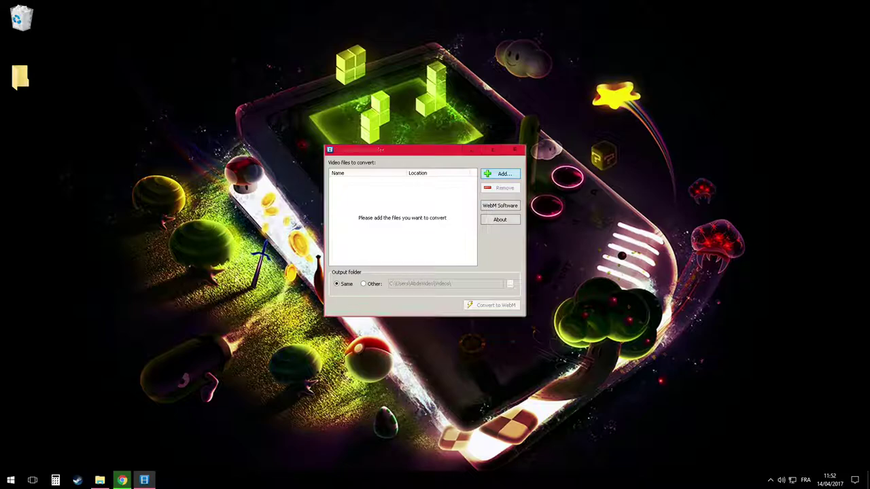
pyautogui.moveTo(485, 164); pyautogui.dragTo(595, 42)
pyautogui.moveTo(542, 165); pyautogui.dragTo(606, 112)
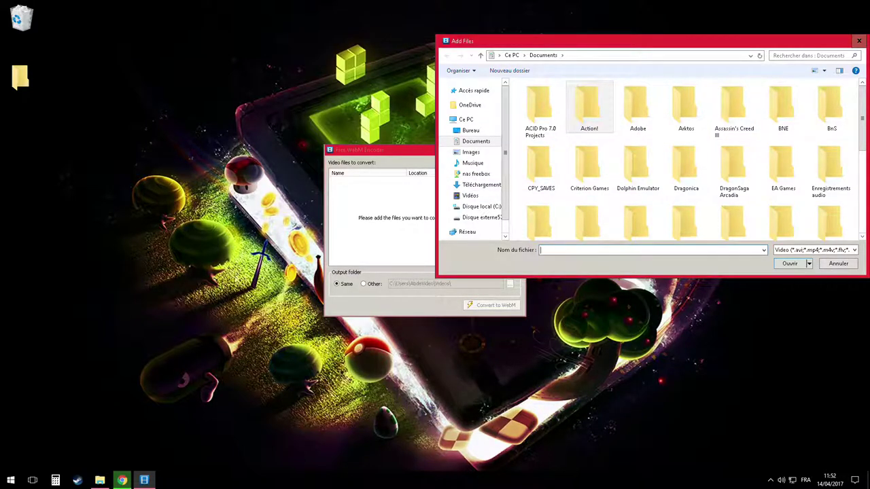
pyautogui.click(858, 40)
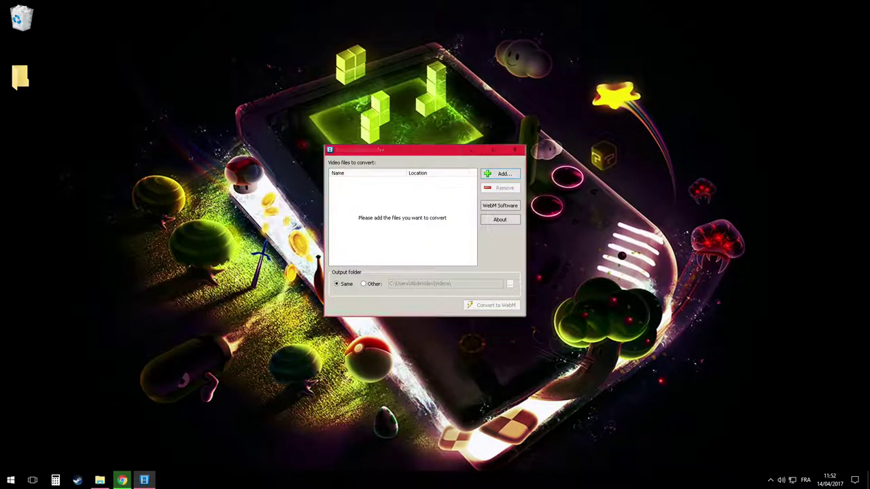
# - Add ABhighlight1.mp4 to the list of videos to convert and select it
pyautogui.moveTo(869, 211); pyautogui.dragTo(462, 219)
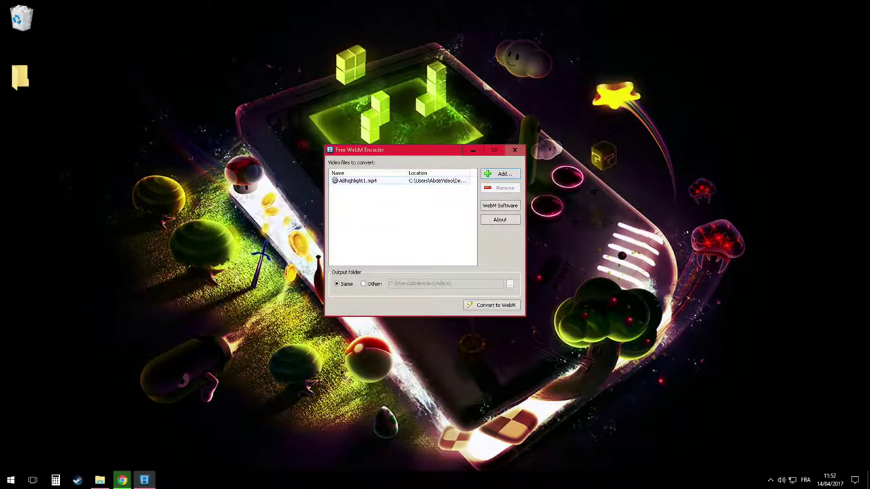
pyautogui.click(401, 181)
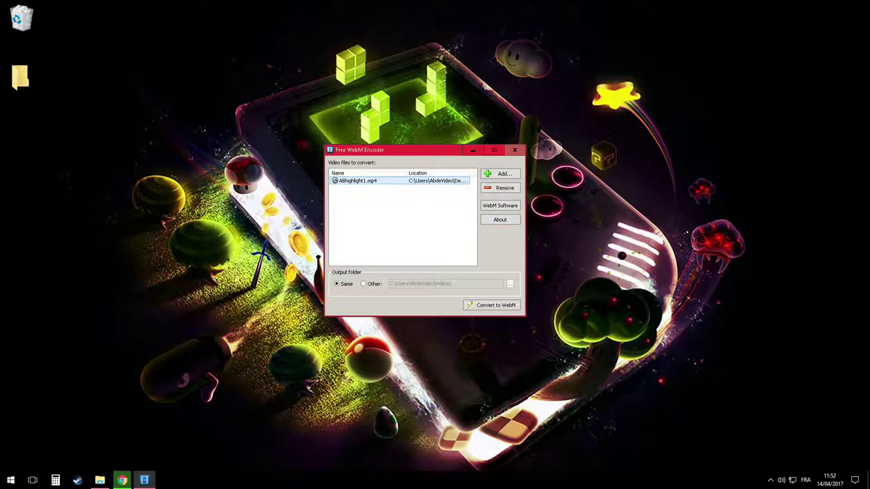
# - Compare the file sizes of the two ABhighlight1 videos in the multimedia "video" folder
pyautogui.click(100, 481)
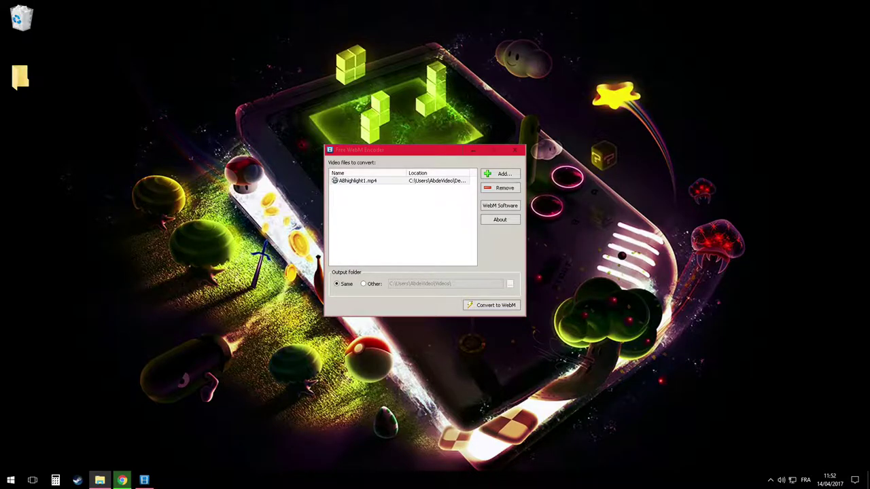
pyautogui.moveTo(653, 79); pyautogui.dragTo(789, 80)
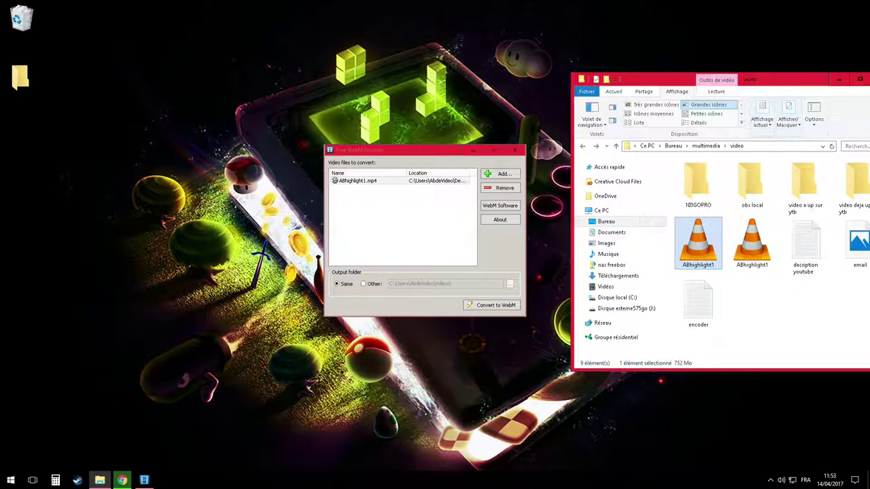
pyautogui.moveTo(789, 80); pyautogui.dragTo(763, 73)
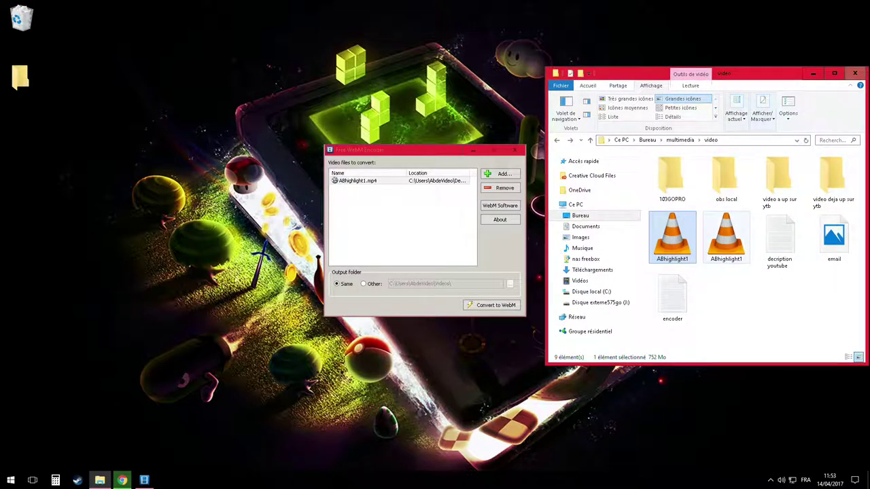
pyautogui.click(726, 238)
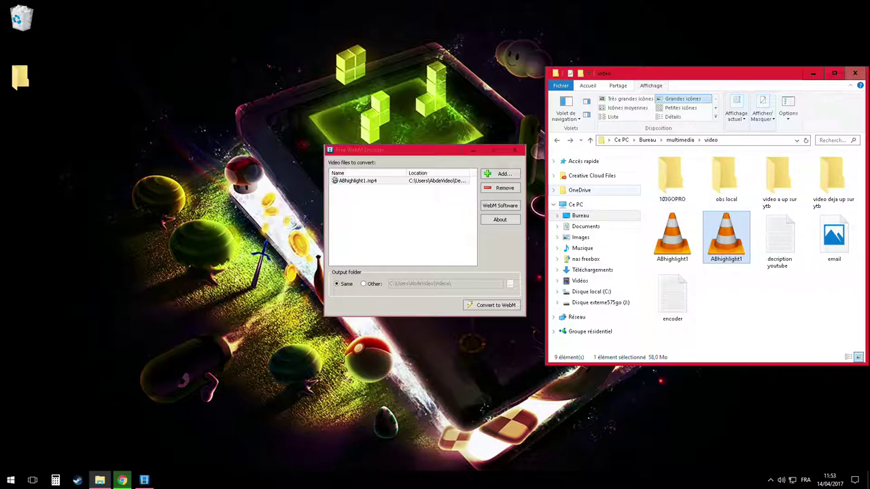
pyautogui.click(672, 238)
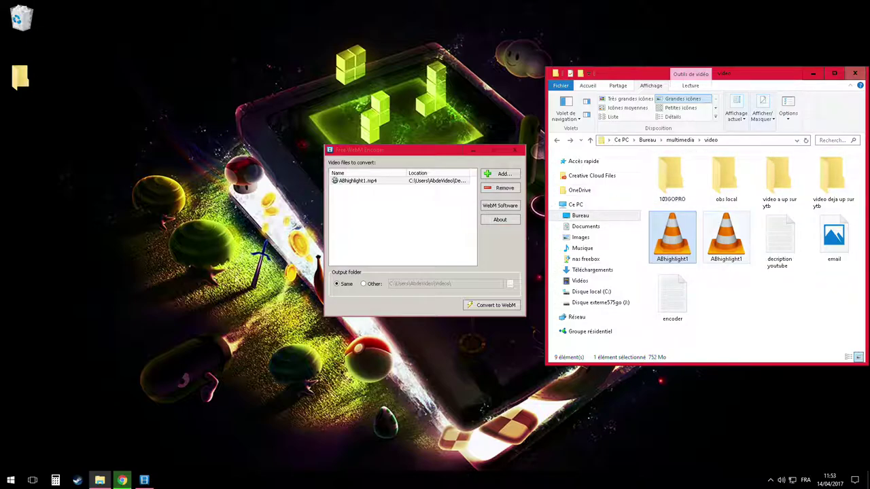
pyautogui.click(731, 248)
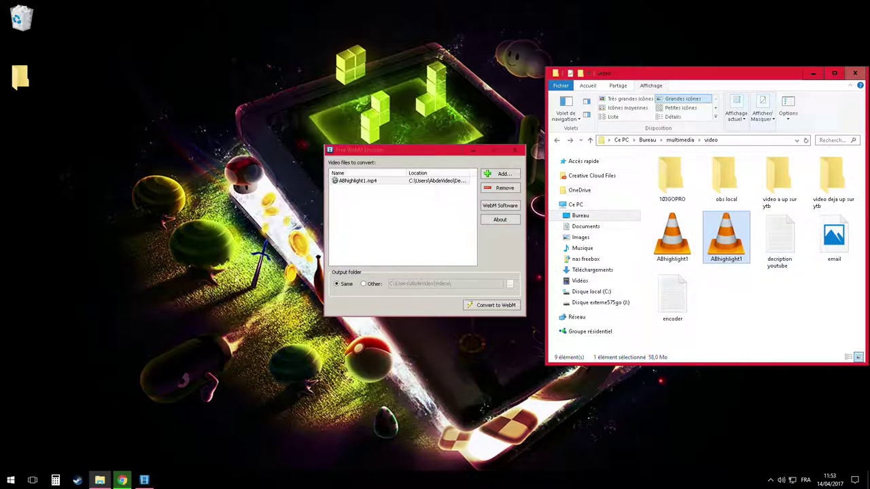
pyautogui.click(813, 72)
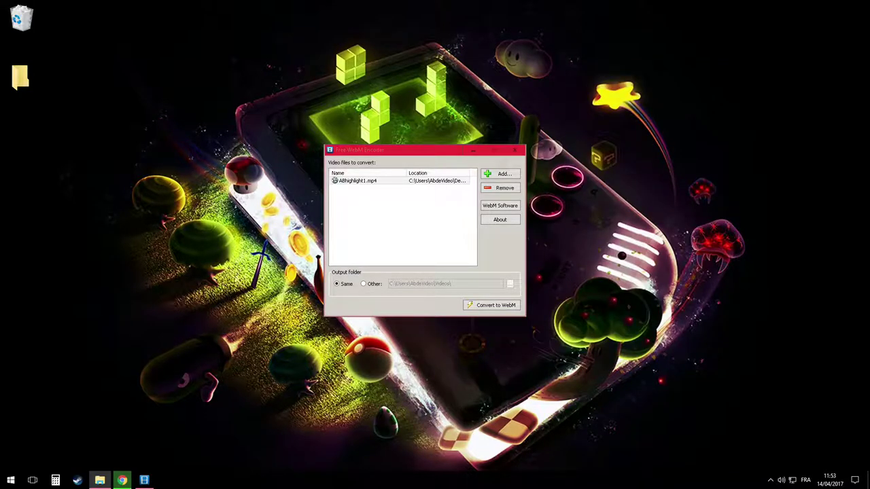
# - Replace ABhighlight1.mp4 in the conversion list with TUTO REC.mp4 from the "video a up sur ytb" folder
pyautogui.click(358, 181)
pyautogui.press('Delete')
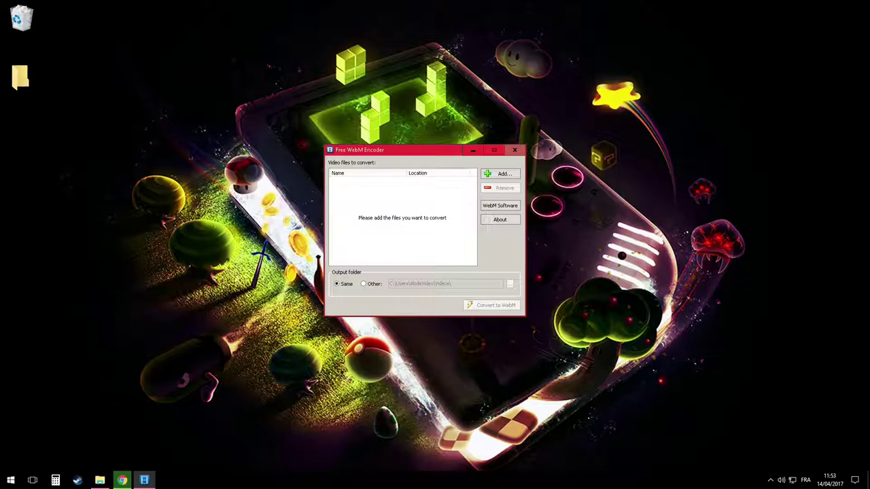
pyautogui.click(99, 480)
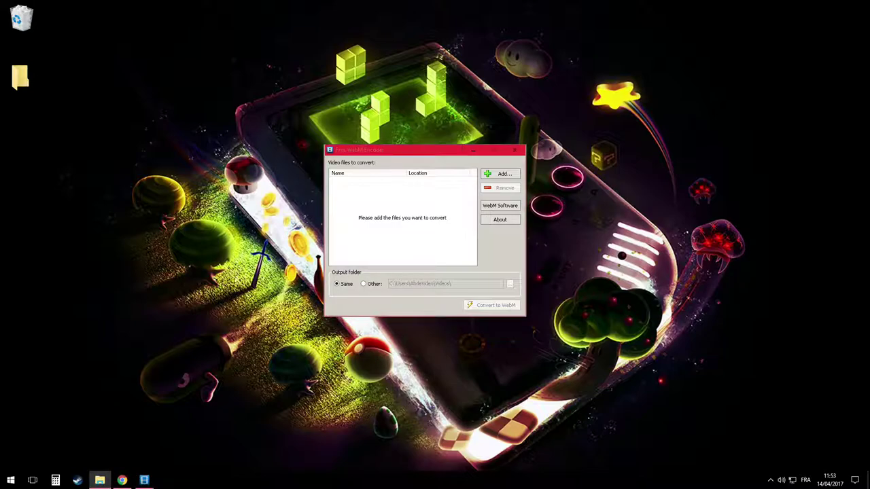
pyautogui.moveTo(665, 75); pyautogui.dragTo(156, 87)
pyautogui.moveTo(434, 150); pyautogui.dragTo(531, 145)
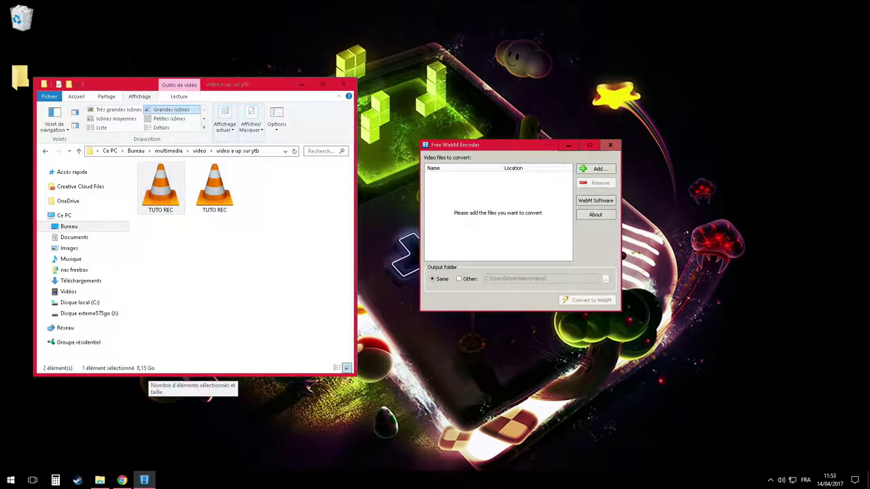
pyautogui.moveTo(161, 189); pyautogui.dragTo(497, 213)
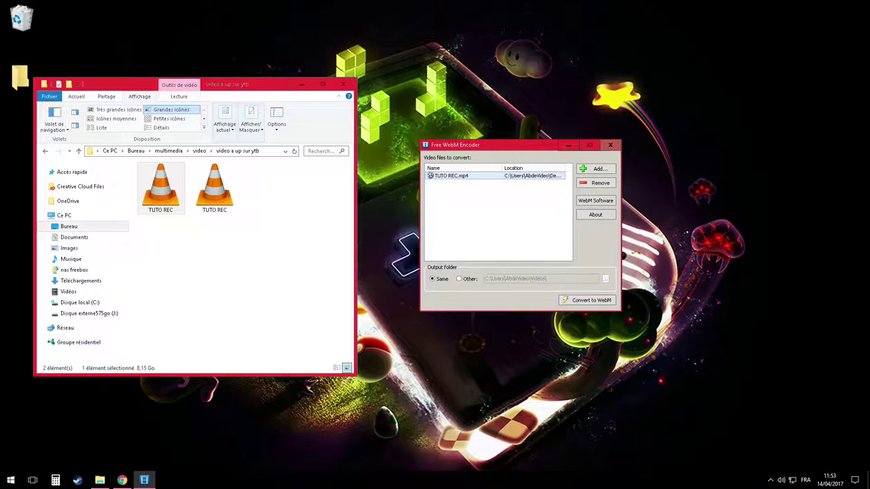
# - Switch the output folder to Other and browse the folder tree for a destination
pyautogui.click(459, 279)
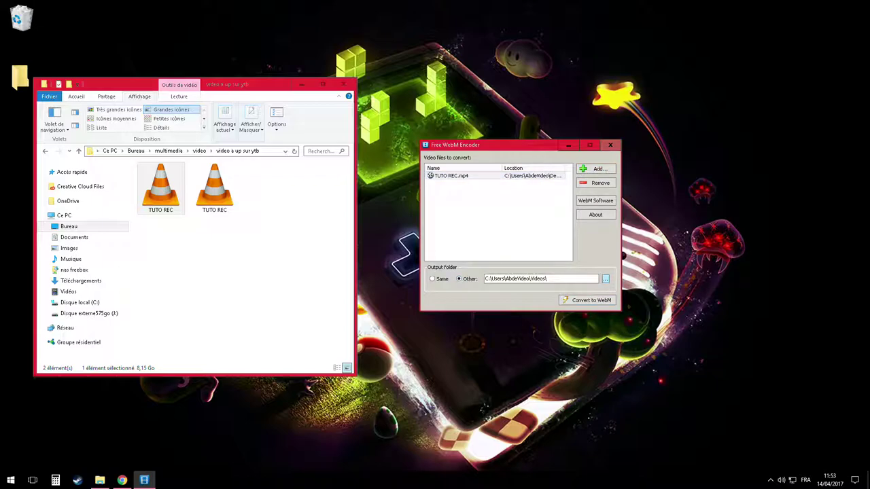
pyautogui.click(605, 279)
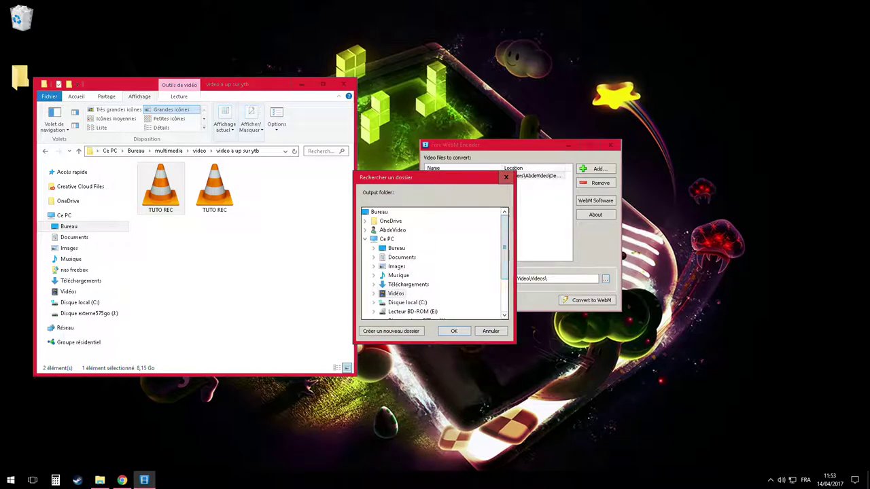
pyautogui.moveTo(434, 180); pyautogui.dragTo(662, 87)
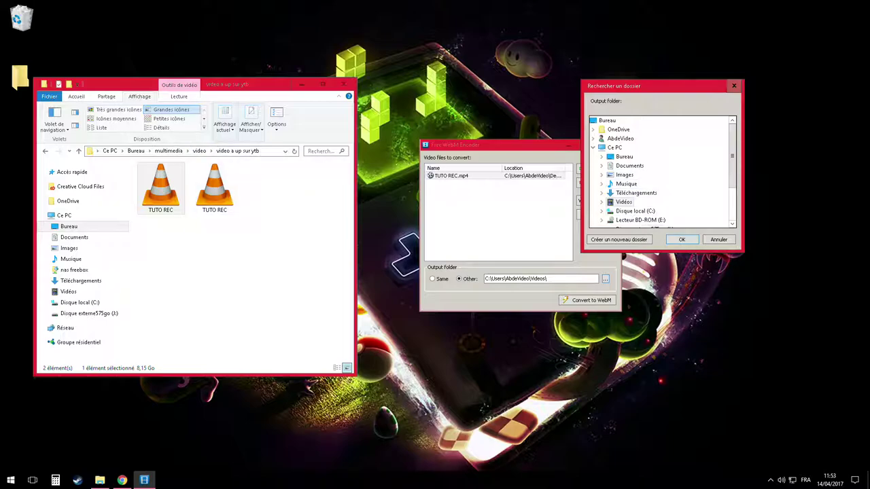
pyautogui.scroll(-2, 661, 172)
pyautogui.scroll(1, 660, 171)
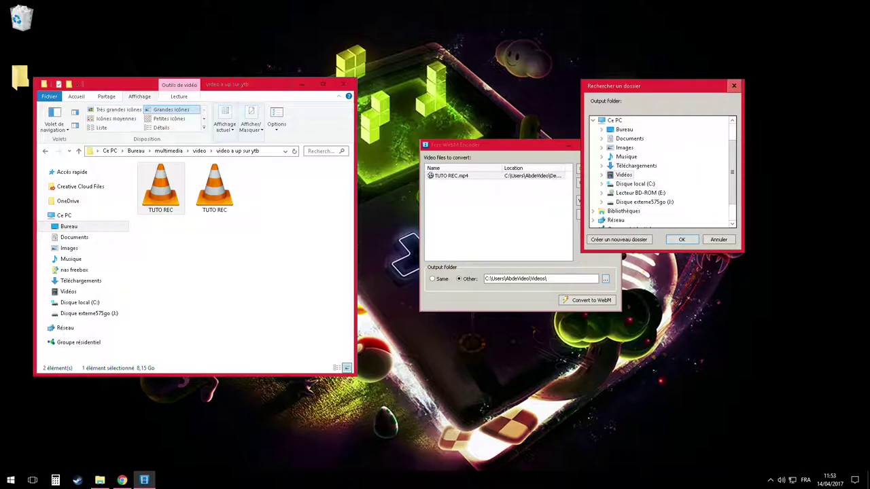
pyautogui.click(734, 87)
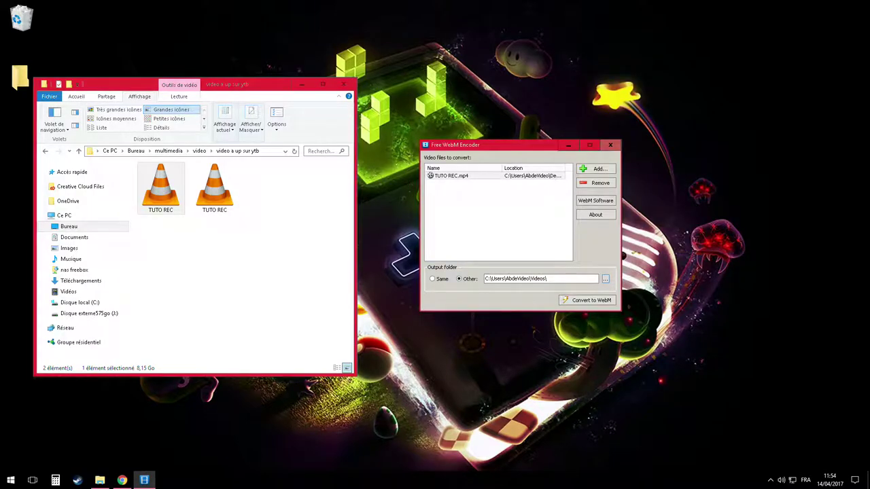
pyautogui.rightClick(468, 176)
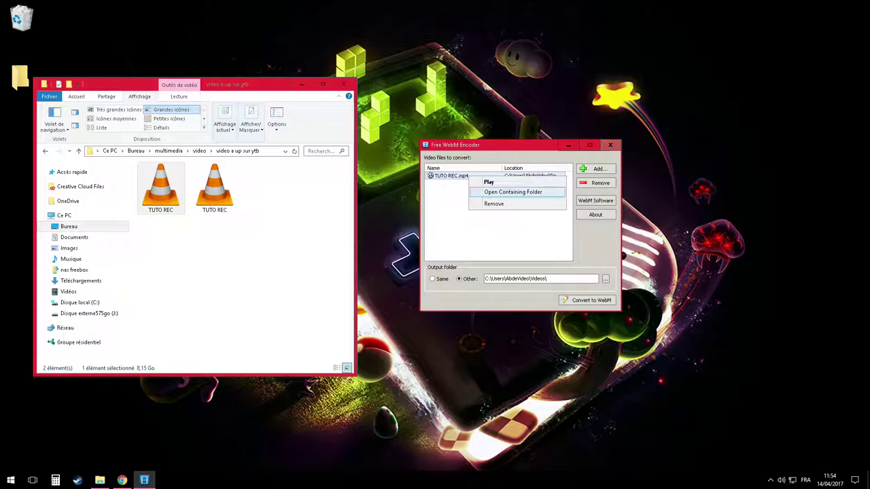
pyautogui.click(503, 231)
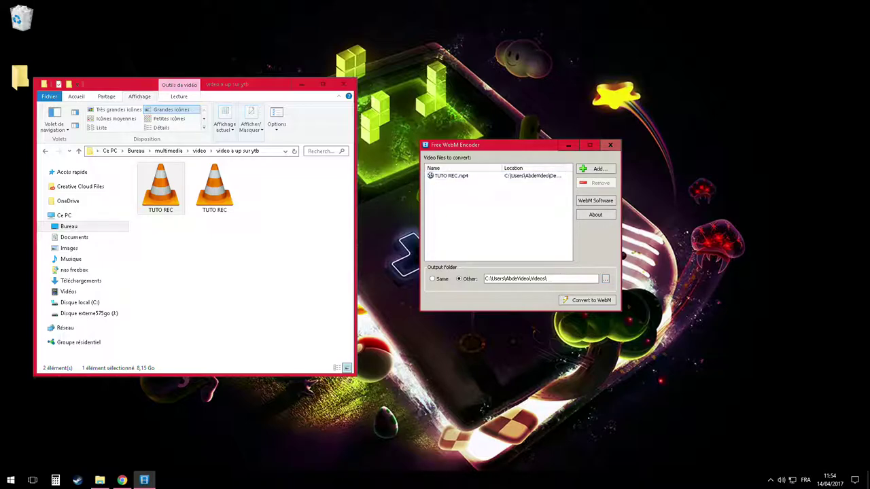
# - Set the output folder to Same and convert TUTO REC.mp4 to WebM
pyautogui.click(433, 279)
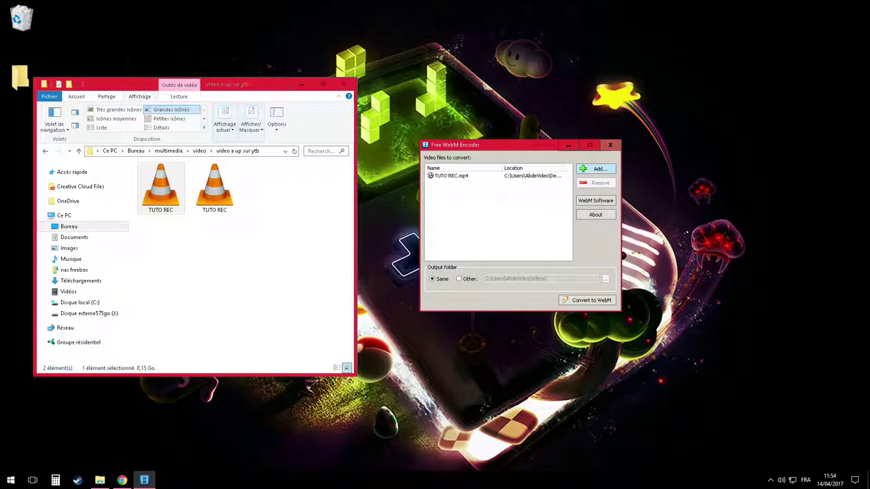
pyautogui.click(469, 176)
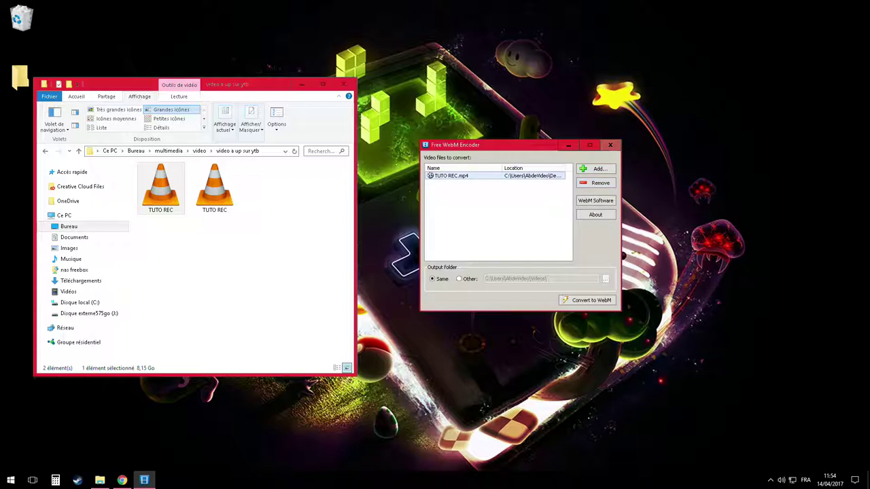
pyautogui.click(516, 221)
pyautogui.click(587, 300)
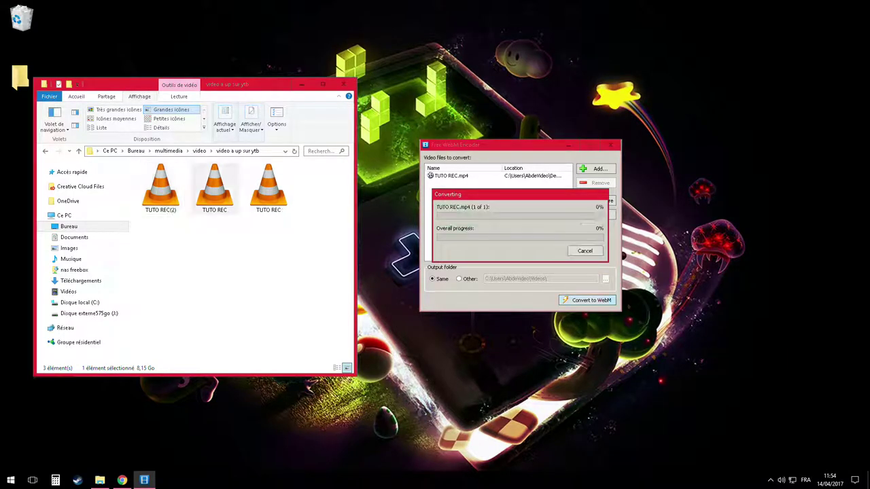
pyautogui.click(161, 189)
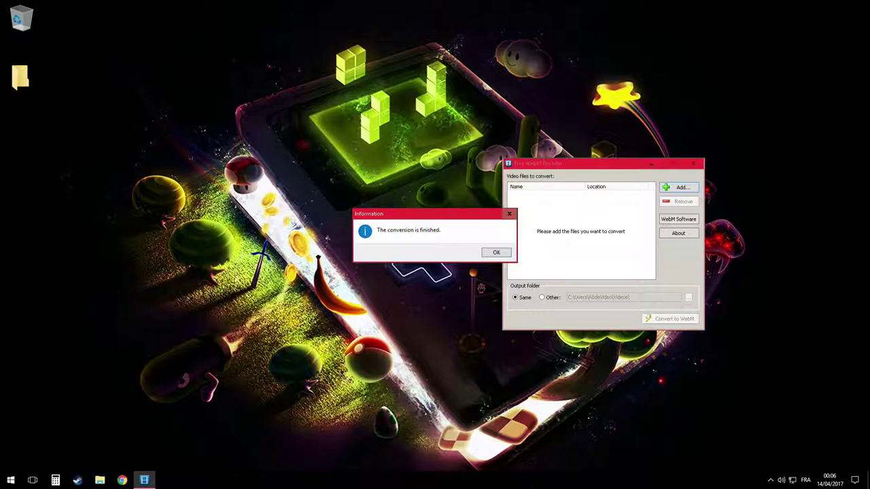
pyautogui.press('Return')
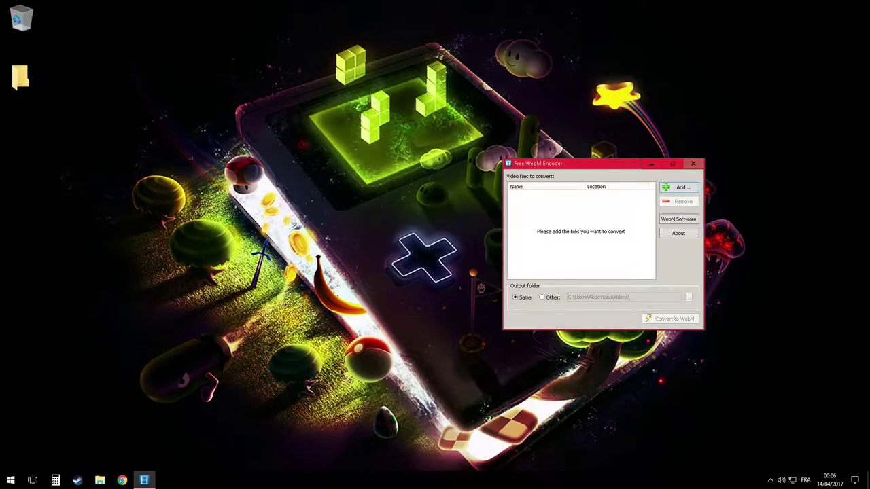
# - Compare the file sizes of the two TUTO REC videos in the "video a up sur ytb" folder
pyautogui.moveTo(585, 164); pyautogui.dragTo(561, 167)
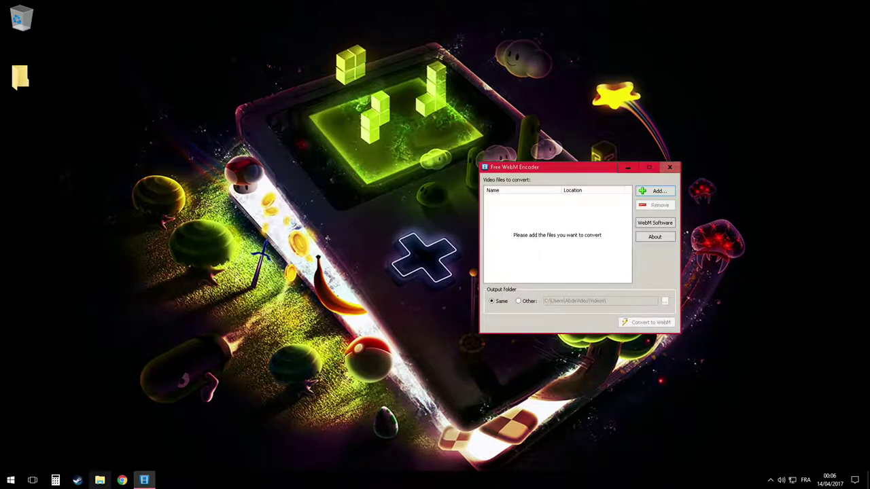
pyautogui.doubleClick(20, 78)
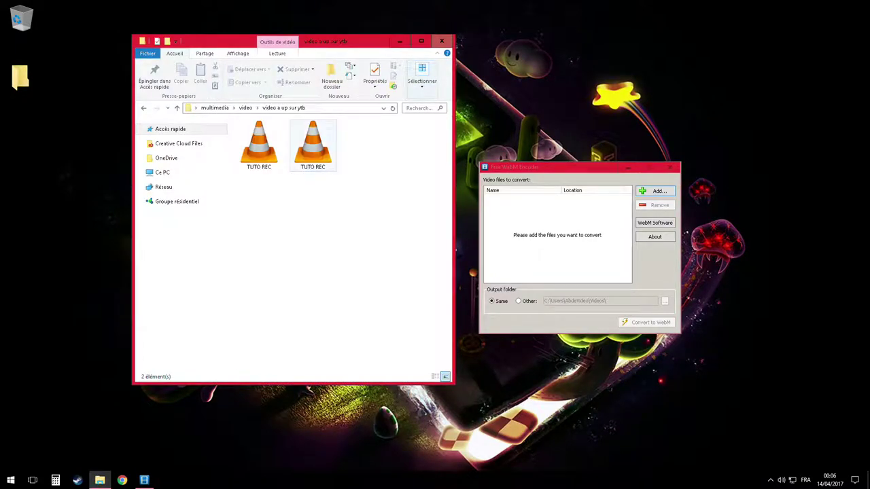
pyautogui.click(313, 146)
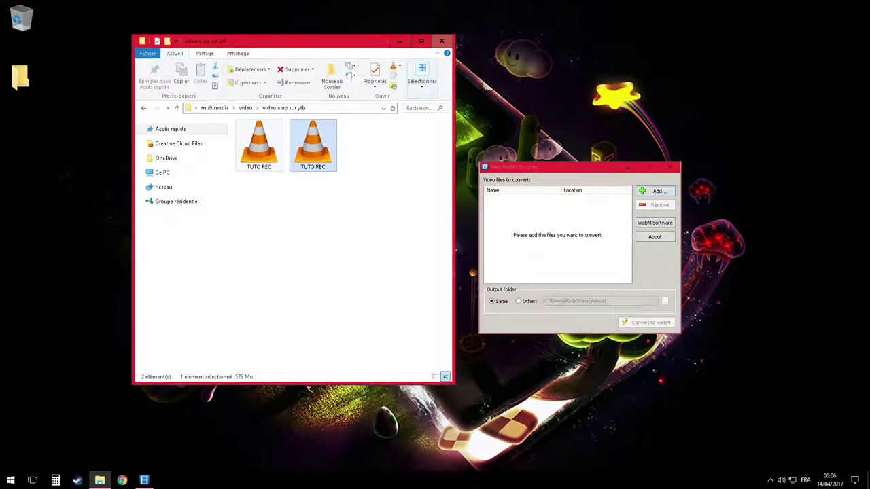
pyautogui.click(259, 146)
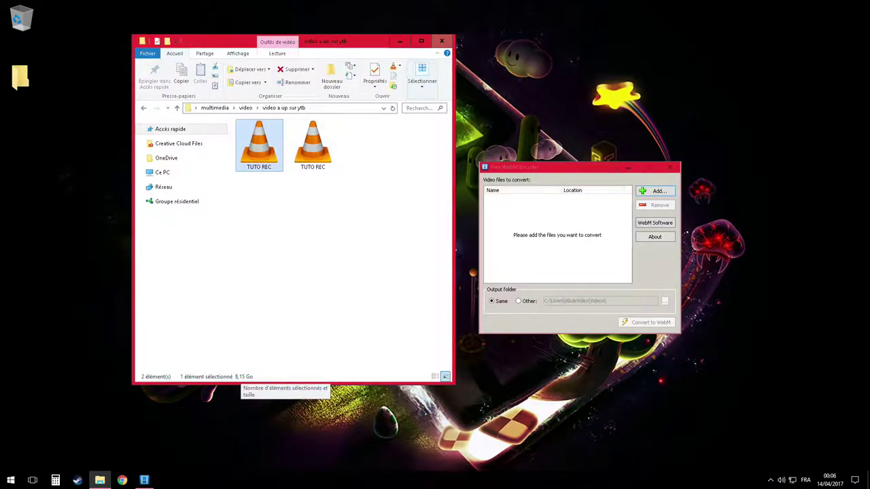
# - Play the converted TUTO REC.webm in VLC, shrinking its maximized window and moving it fully into view on the desktop
pyautogui.click(312, 145)
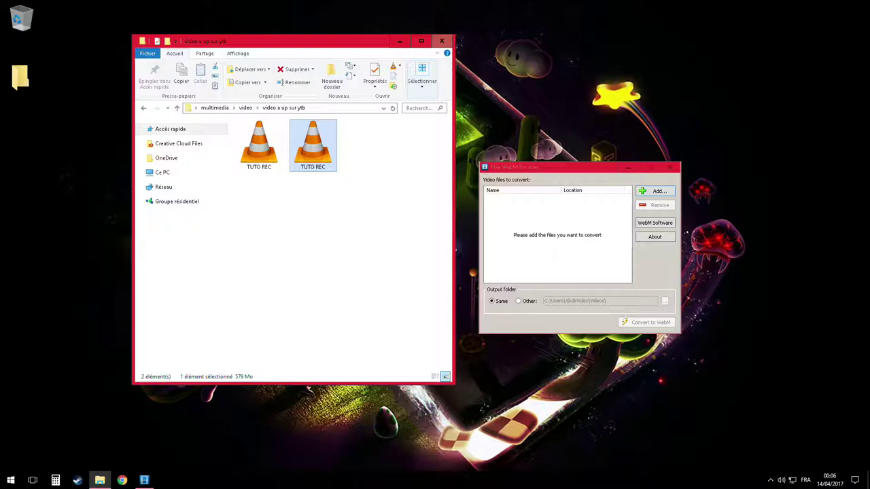
pyautogui.press('Return')
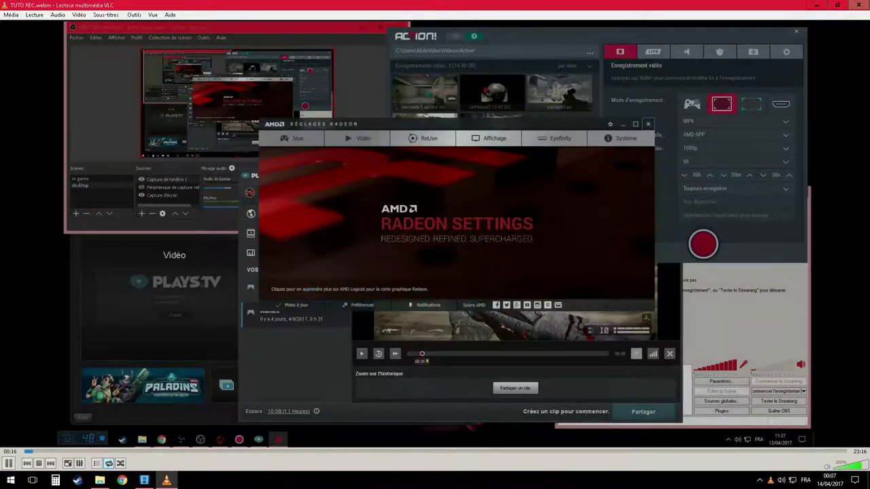
pyautogui.press('super+Down')
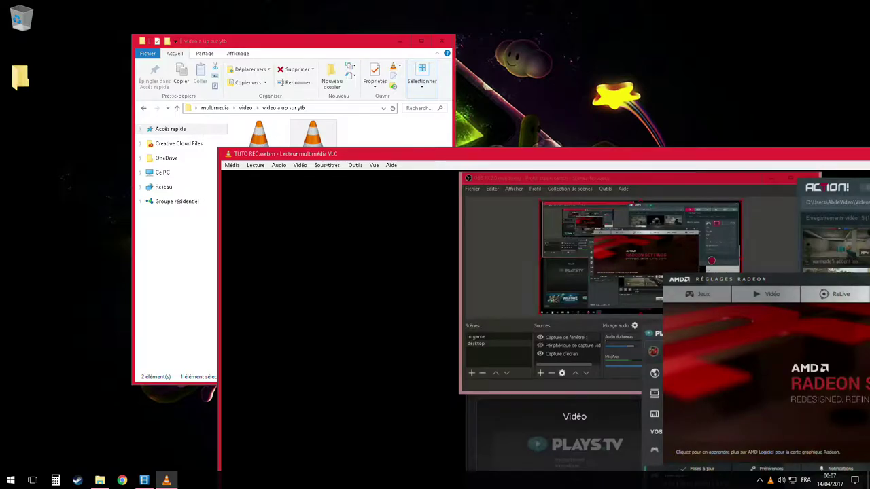
pyautogui.moveTo(219, 149); pyautogui.dragTo(716, 266)
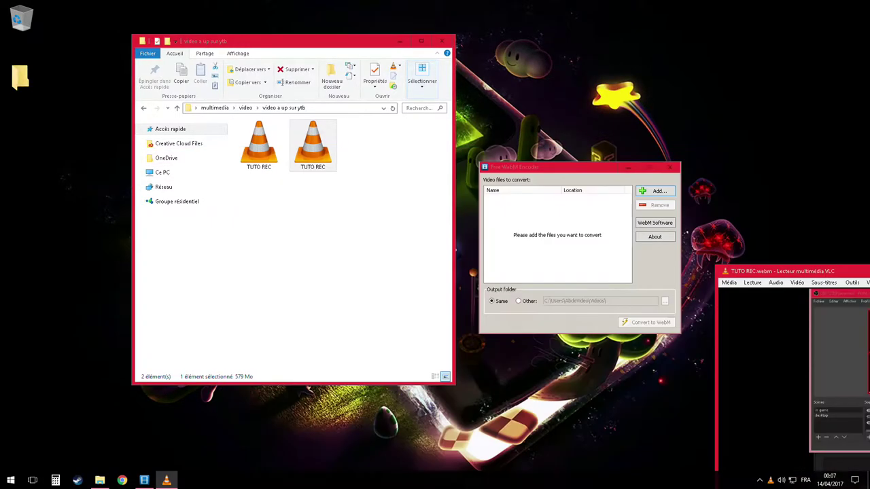
pyautogui.moveTo(789, 271); pyautogui.dragTo(119, 44)
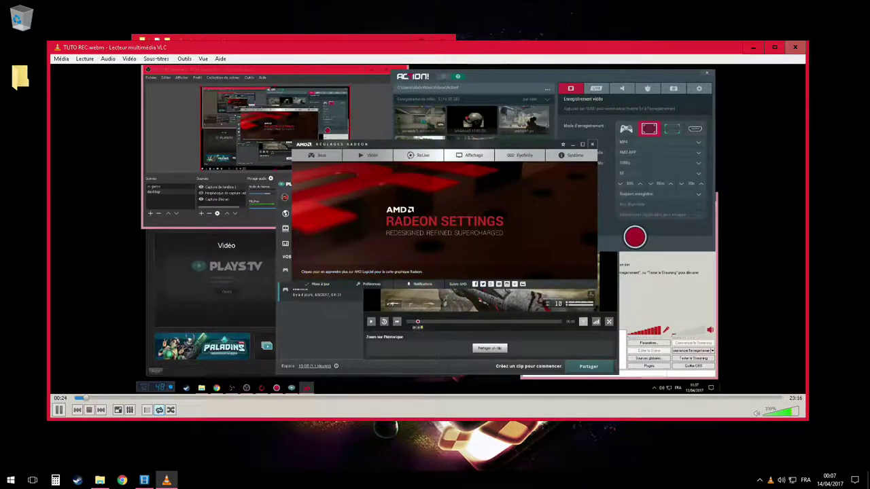
# - Check the WebM video's quality at several points from about 7:42 to 20 minutes and close the player
pyautogui.click(308, 398)
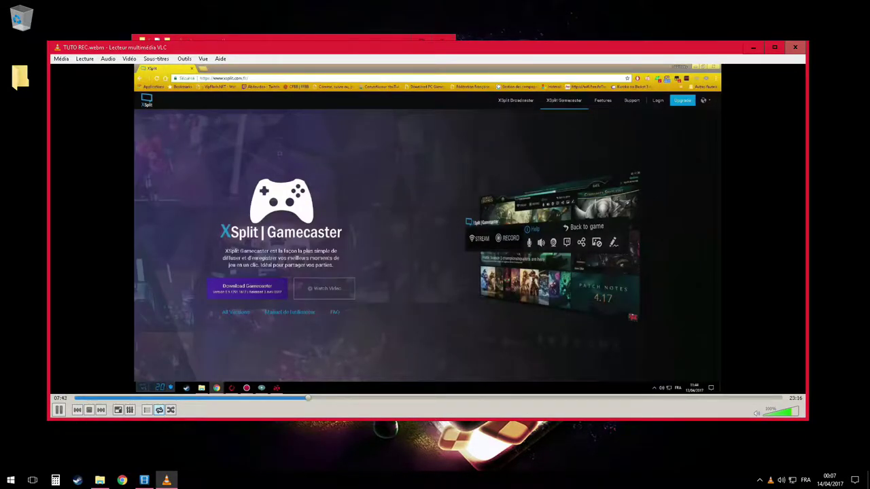
pyautogui.click(426, 398)
pyautogui.click(547, 398)
pyautogui.click(596, 399)
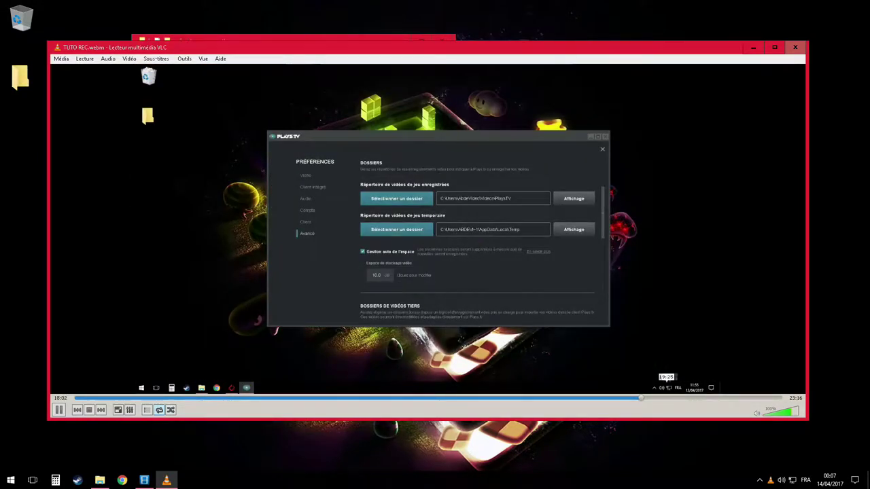
pyautogui.click(682, 398)
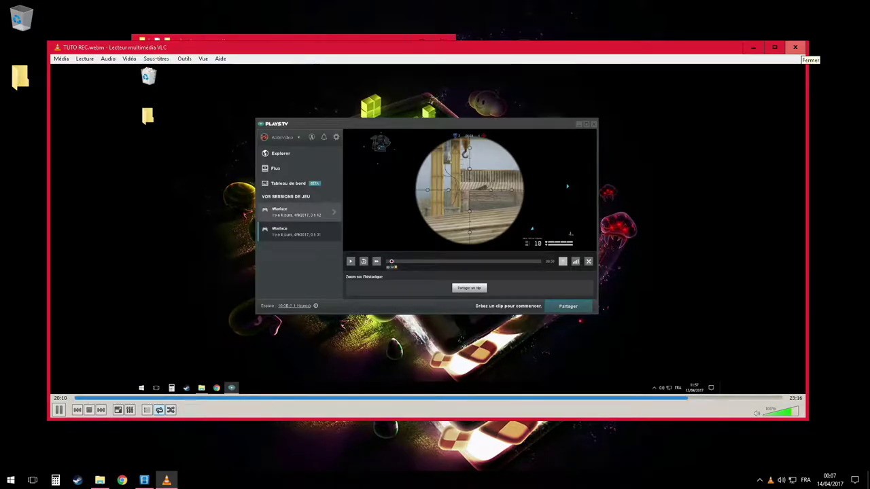
pyautogui.click(795, 47)
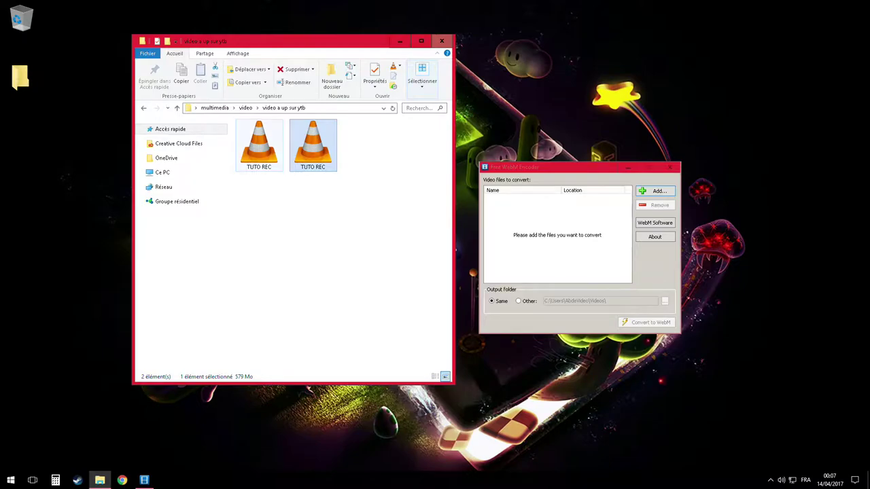
# - Open the original TUTO REC.mp4 from the "video a up sur ytb" folder in VLC
pyautogui.click(259, 145)
pyautogui.doubleClick(259, 145)
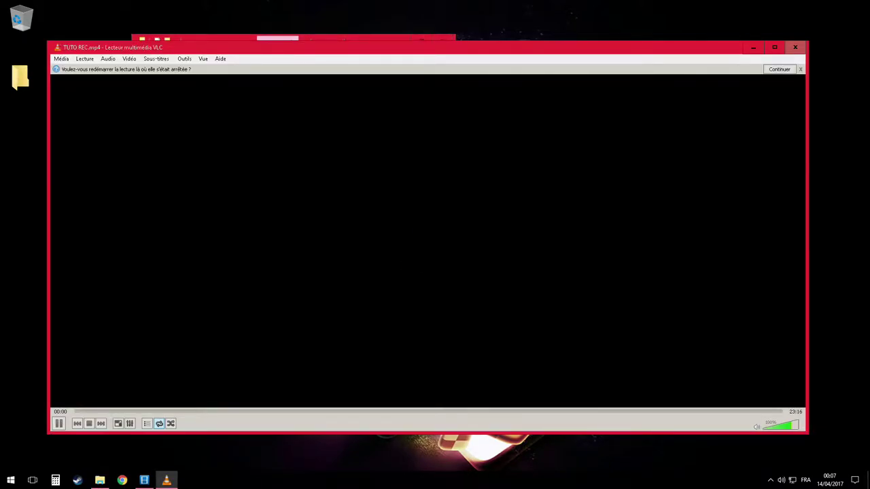